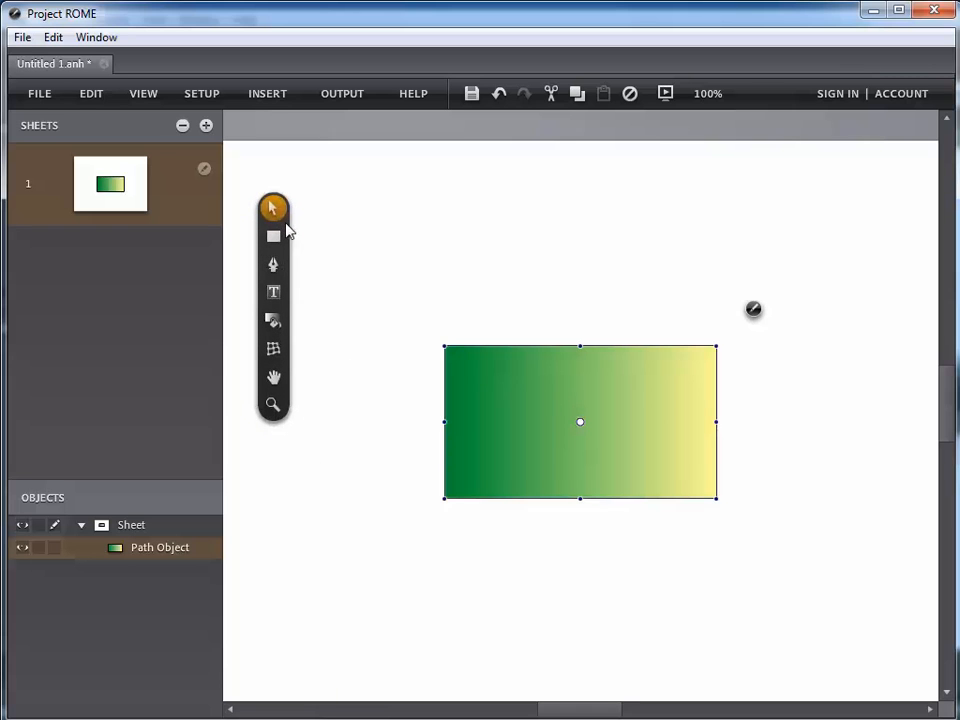
# - Select the gradient rectangle with the Selection Tool and move it up and to the left on the sheet
pyautogui.moveTo(272, 207)
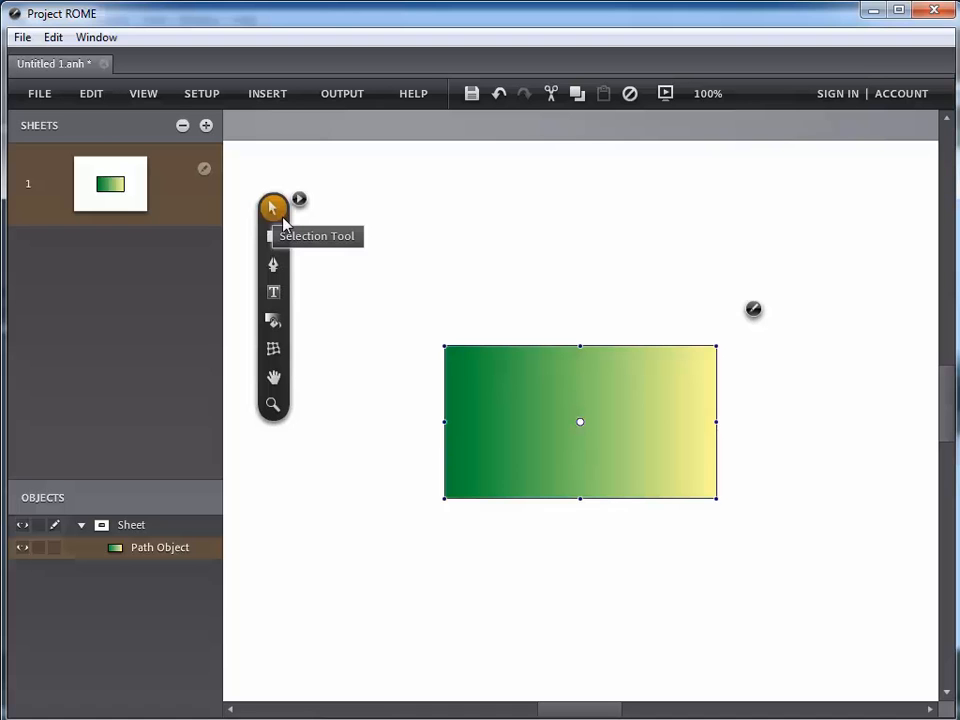
pyautogui.click(299, 199)
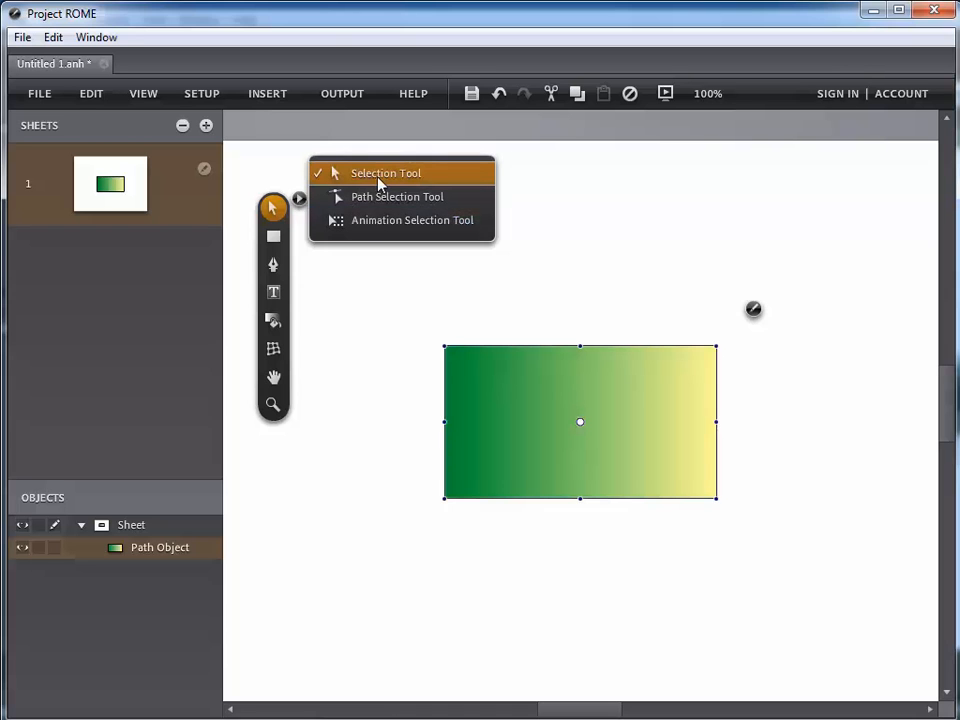
pyautogui.click(393, 269)
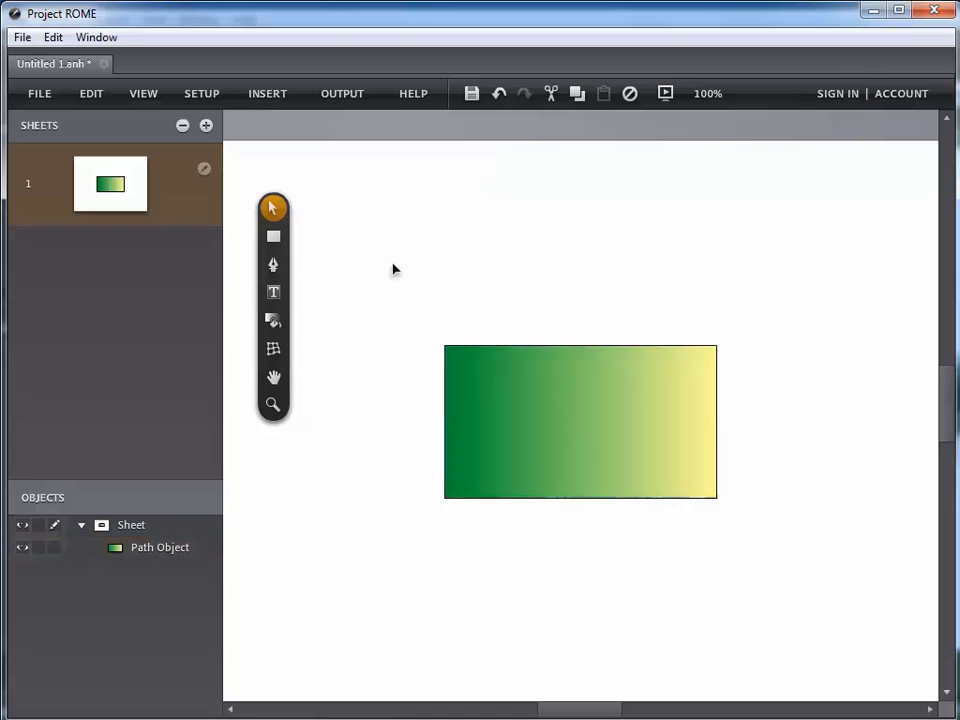
pyautogui.click(505, 399)
pyautogui.moveTo(513, 407); pyautogui.dragTo(488, 364)
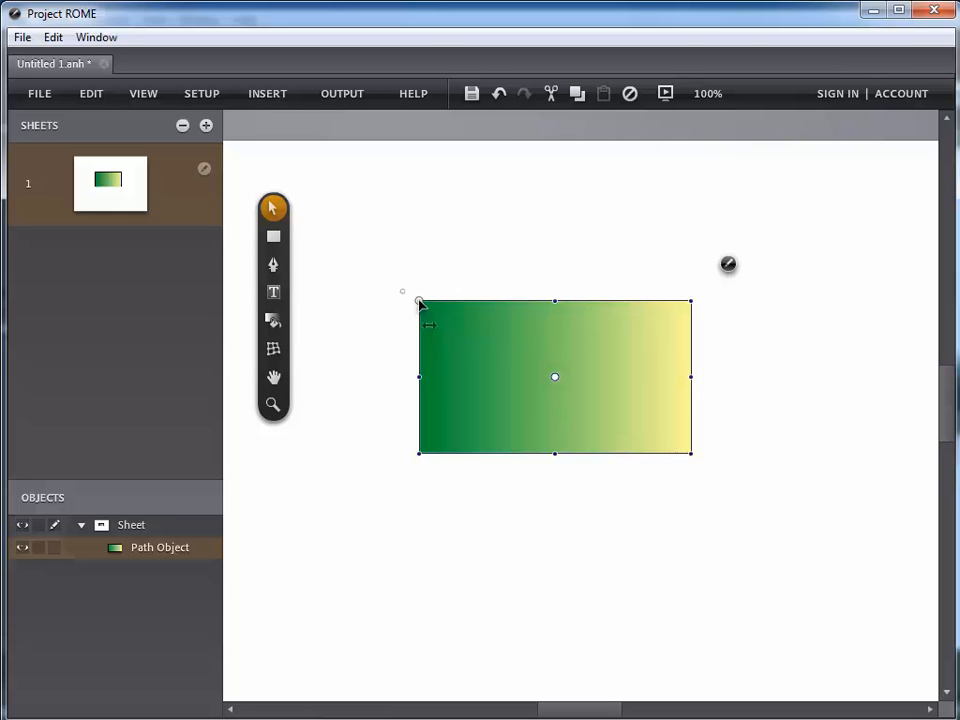
# - Enlarge the rectangle by stretching its upper-left corner, its upper-right corner and its lower edge outward
pyautogui.moveTo(419, 302)
pyautogui.mouseDown()
pyautogui.moveTo(482, 332)
pyautogui.moveTo(411, 287)
pyautogui.moveTo(451, 313)
pyautogui.moveTo(422, 304)
pyautogui.moveTo(375, 265)
pyautogui.mouseUp()
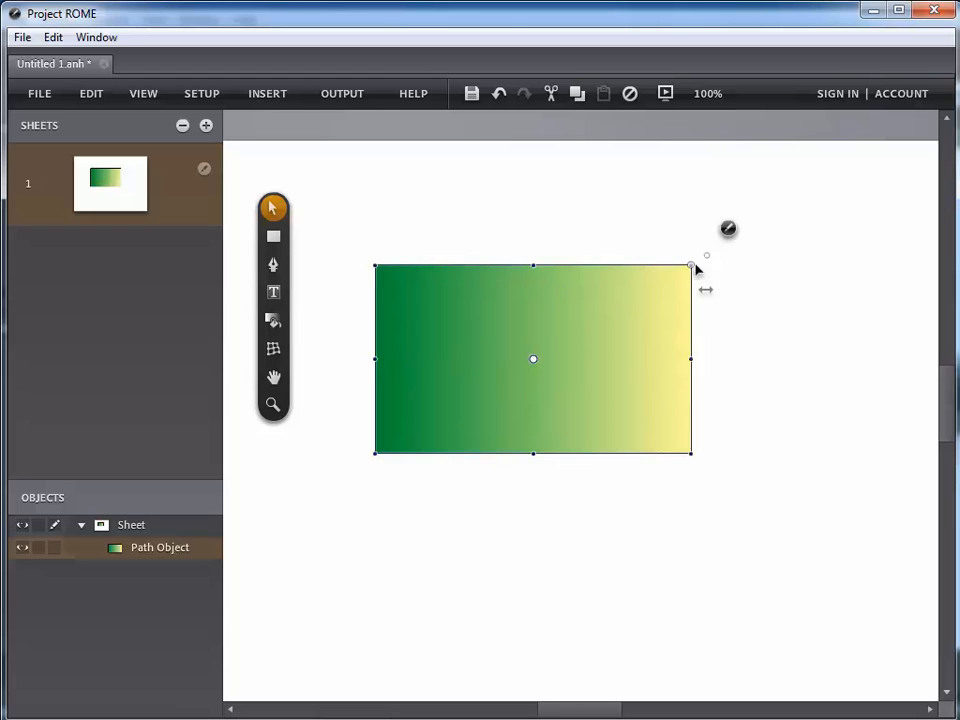
pyautogui.moveTo(692, 267); pyautogui.dragTo(728, 267)
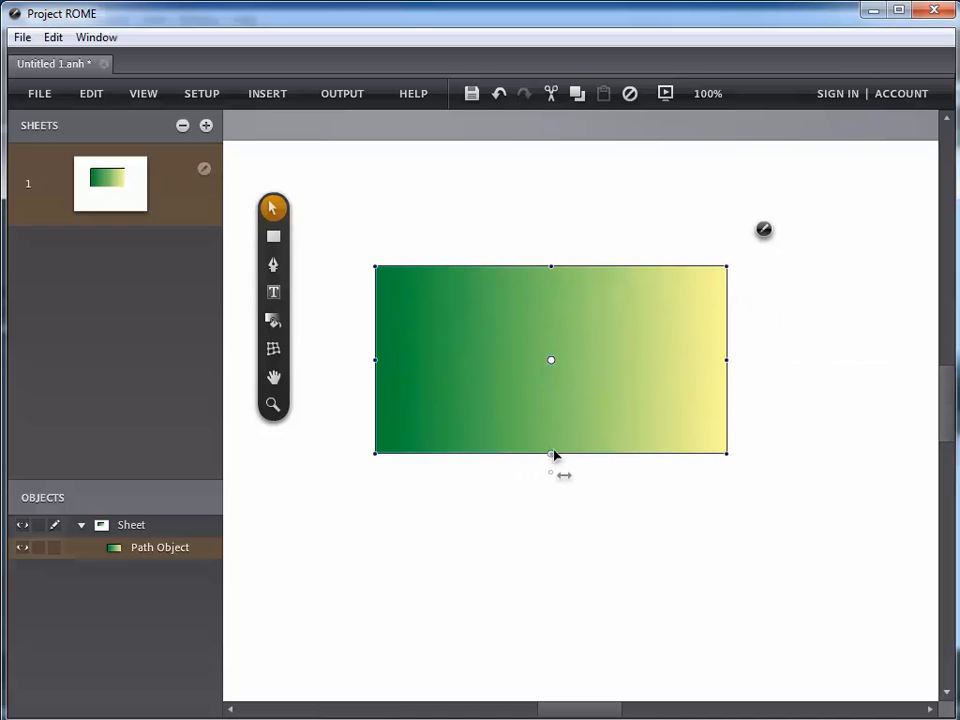
pyautogui.moveTo(552, 453); pyautogui.dragTo(559, 489)
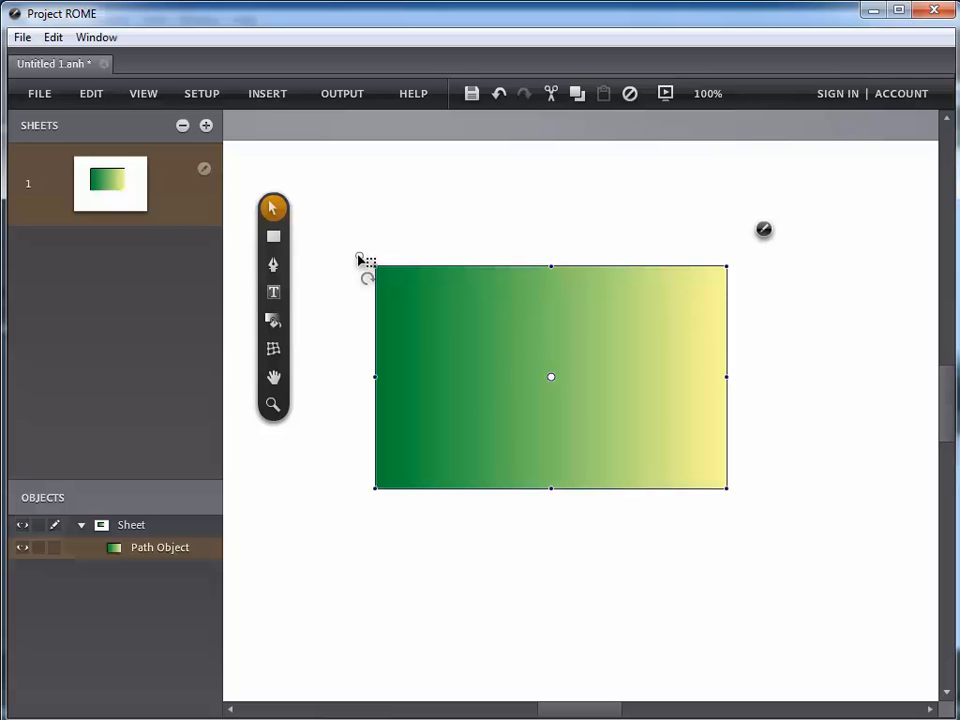
# - Rotate the rectangle slightly and skew it horizontally and vertically so that its right side rises
pyautogui.moveTo(359, 257); pyautogui.dragTo(392, 279)
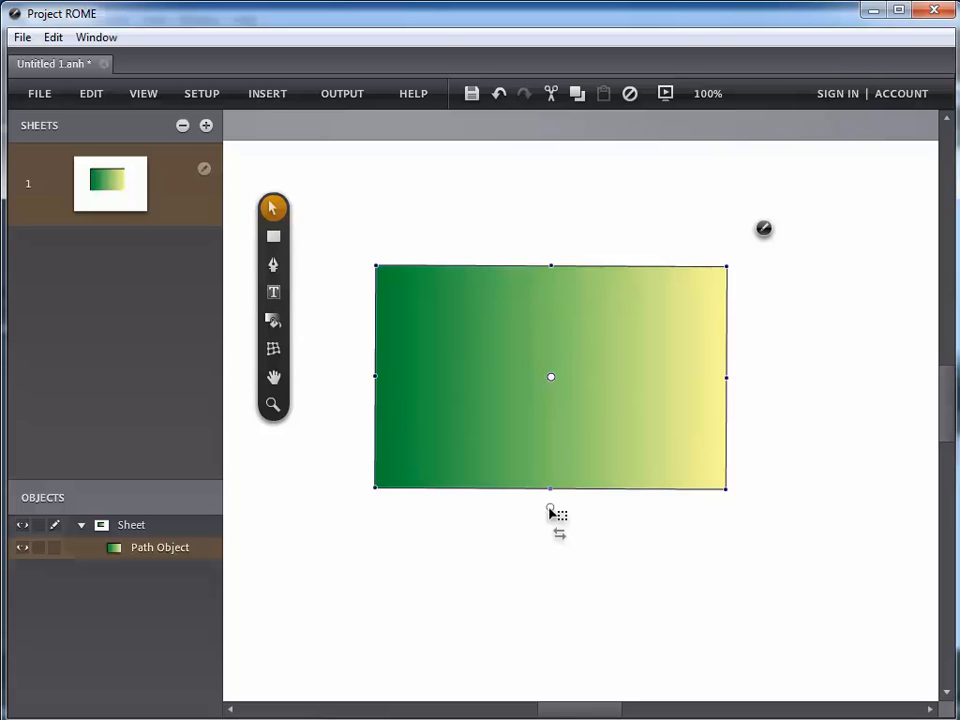
pyautogui.moveTo(549, 512)
pyautogui.mouseDown()
pyautogui.moveTo(507, 519)
pyautogui.moveTo(579, 516)
pyautogui.moveTo(499, 514)
pyautogui.moveTo(553, 511)
pyautogui.mouseUp()
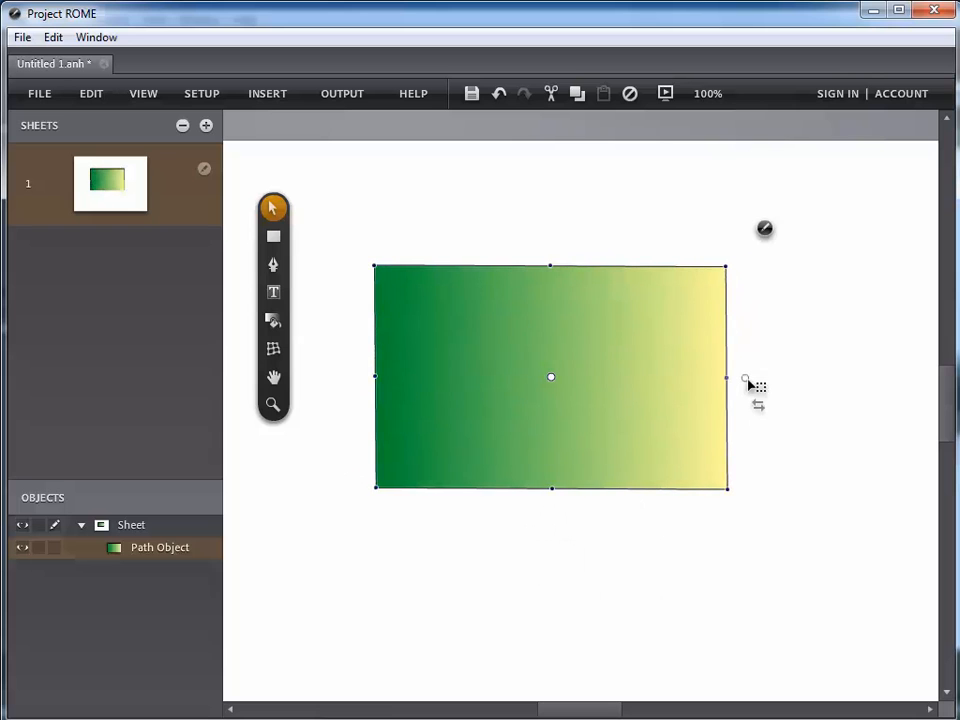
pyautogui.moveTo(748, 383); pyautogui.dragTo(765, 359)
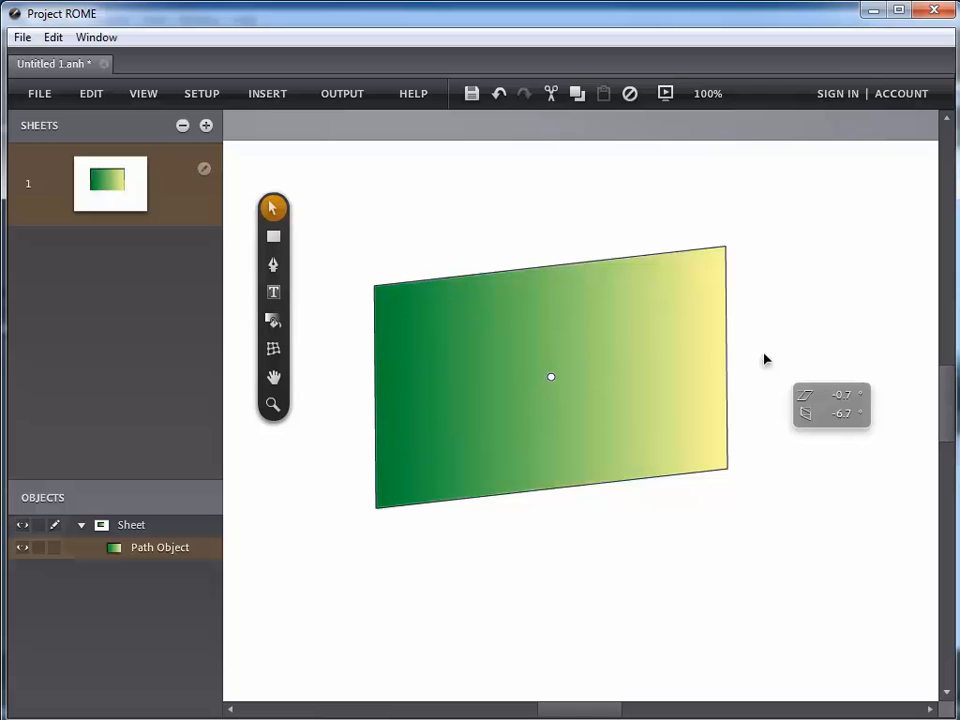
pyautogui.moveTo(765, 359); pyautogui.dragTo(764, 372)
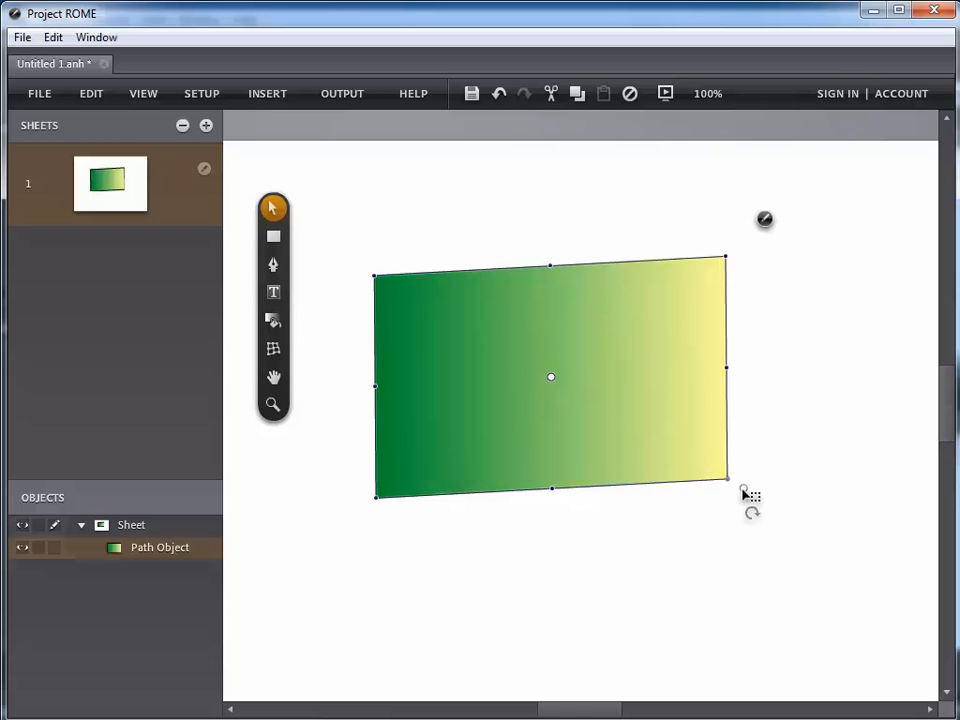
# - Rotate the skewed rectangle slightly around its centre and resize it from its left corners
pyautogui.moveTo(745, 492)
pyautogui.mouseDown()
pyautogui.moveTo(654, 527)
pyautogui.moveTo(736, 505)
pyautogui.mouseUp()
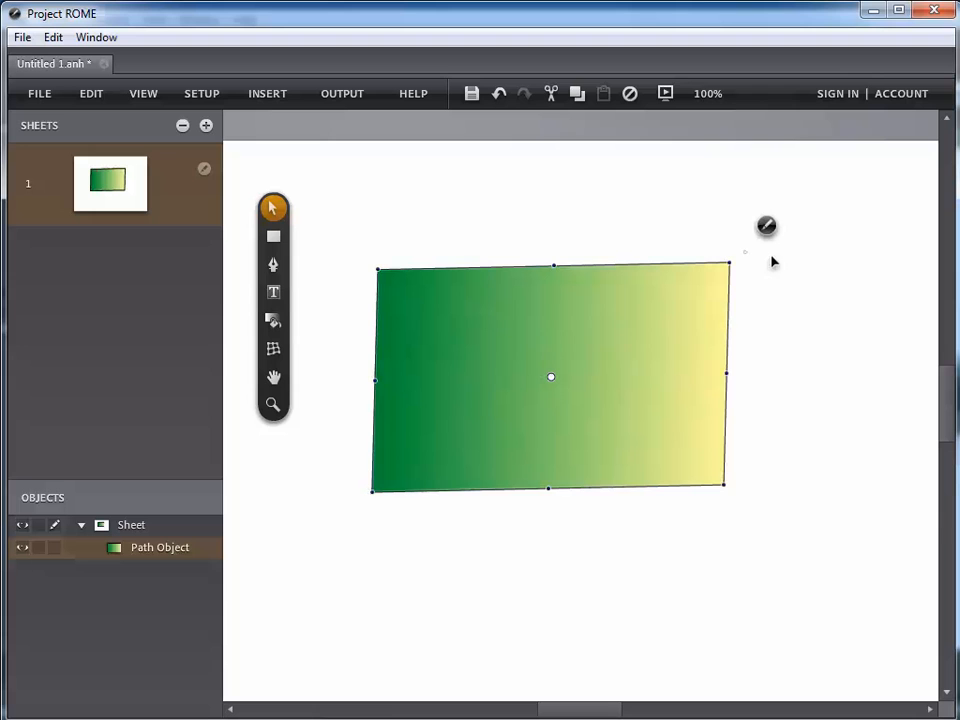
pyautogui.moveTo(752, 258)
pyautogui.mouseDown()
pyautogui.moveTo(750, 295)
pyautogui.moveTo(748, 247)
pyautogui.moveTo(639, 341)
pyautogui.moveTo(759, 278)
pyautogui.mouseUp()
pyautogui.moveTo(375, 299); pyautogui.dragTo(399, 222)
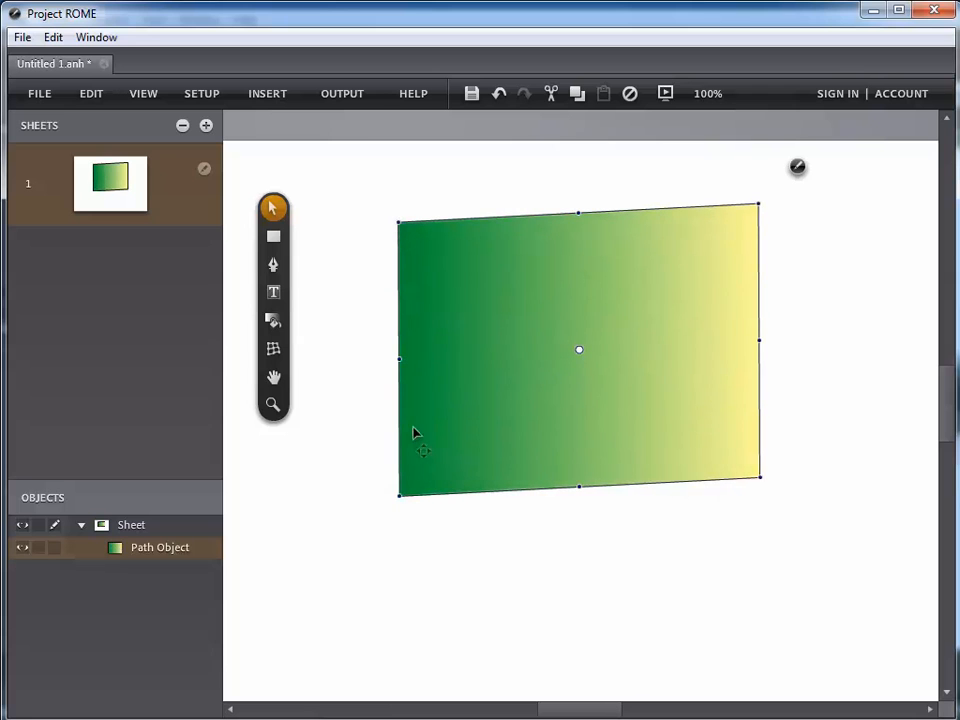
pyautogui.moveTo(400, 496); pyautogui.dragTo(511, 436)
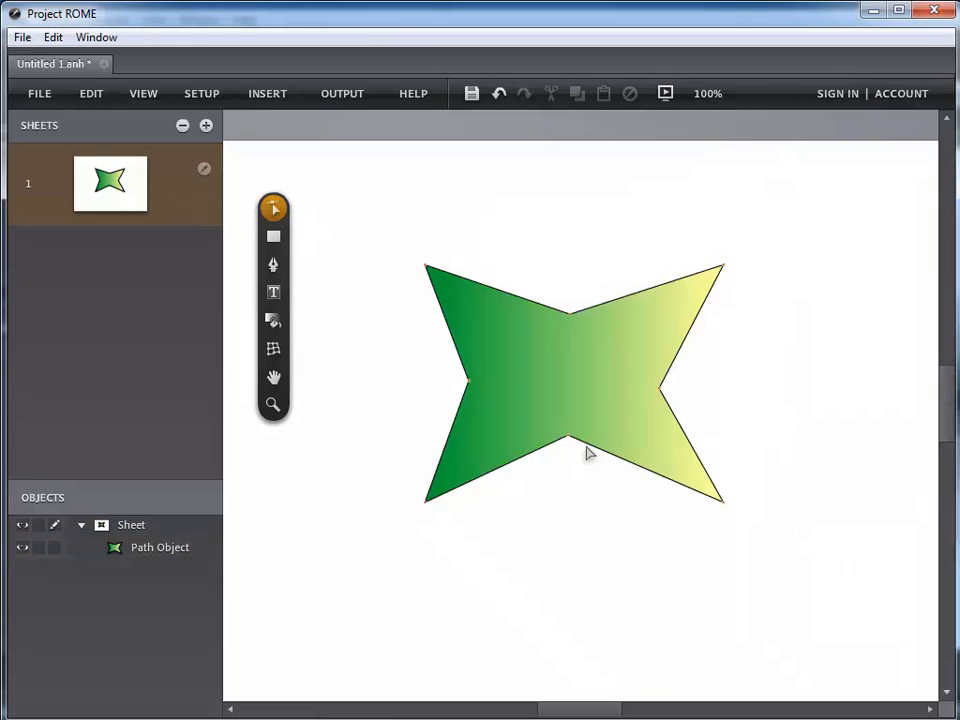
# - Use the Path Selection Tool to pull the star's upper middle anchor point deeper into the shape
pyautogui.moveTo(285, 212)
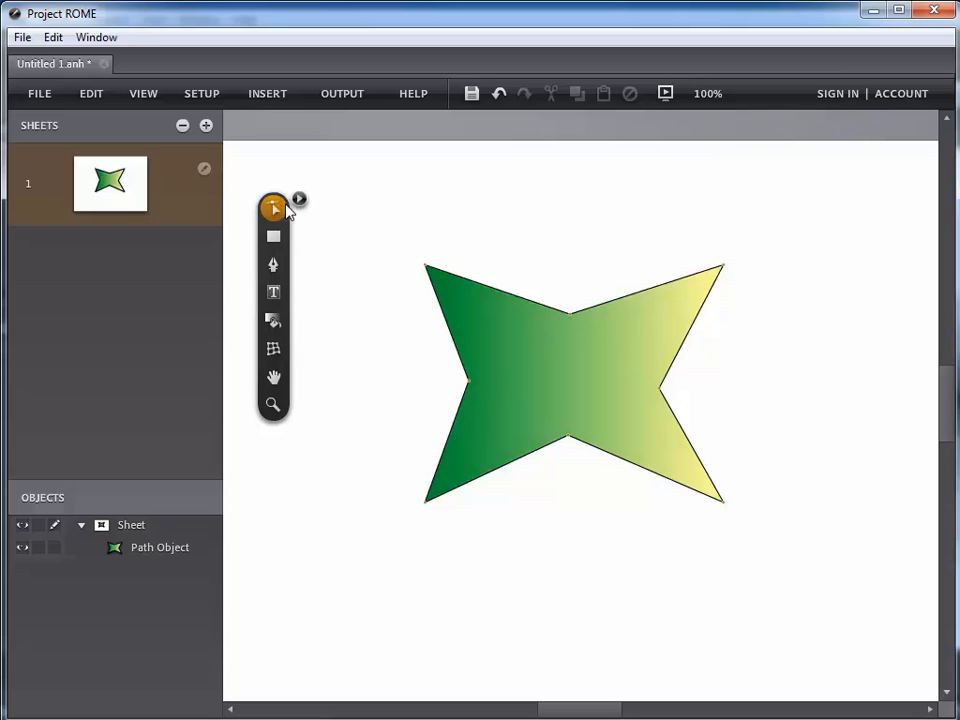
pyautogui.click(299, 199)
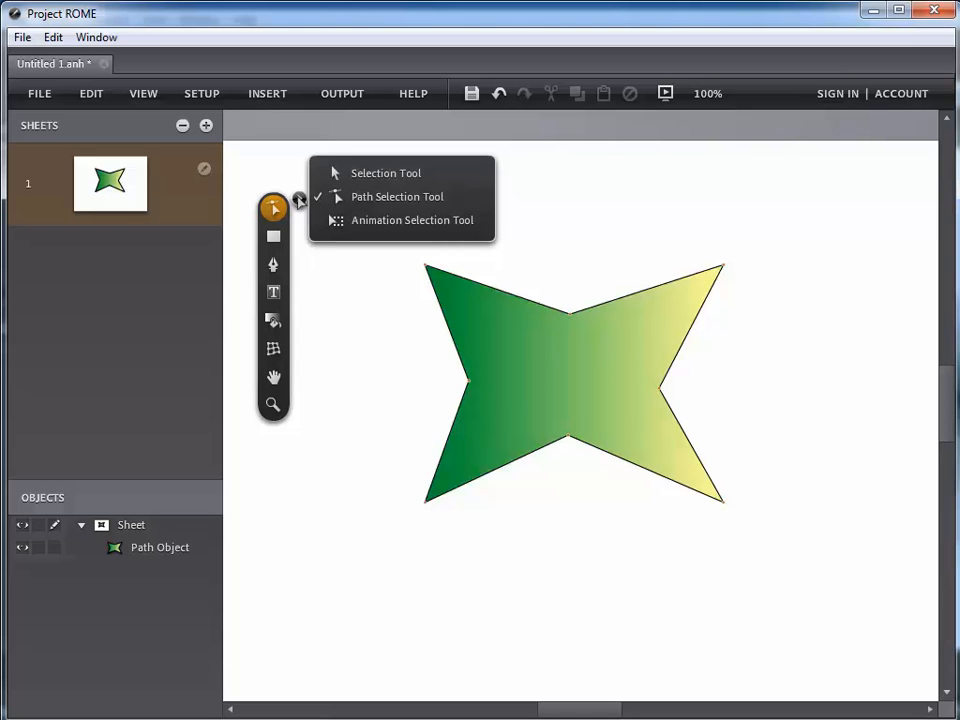
pyautogui.click(388, 206)
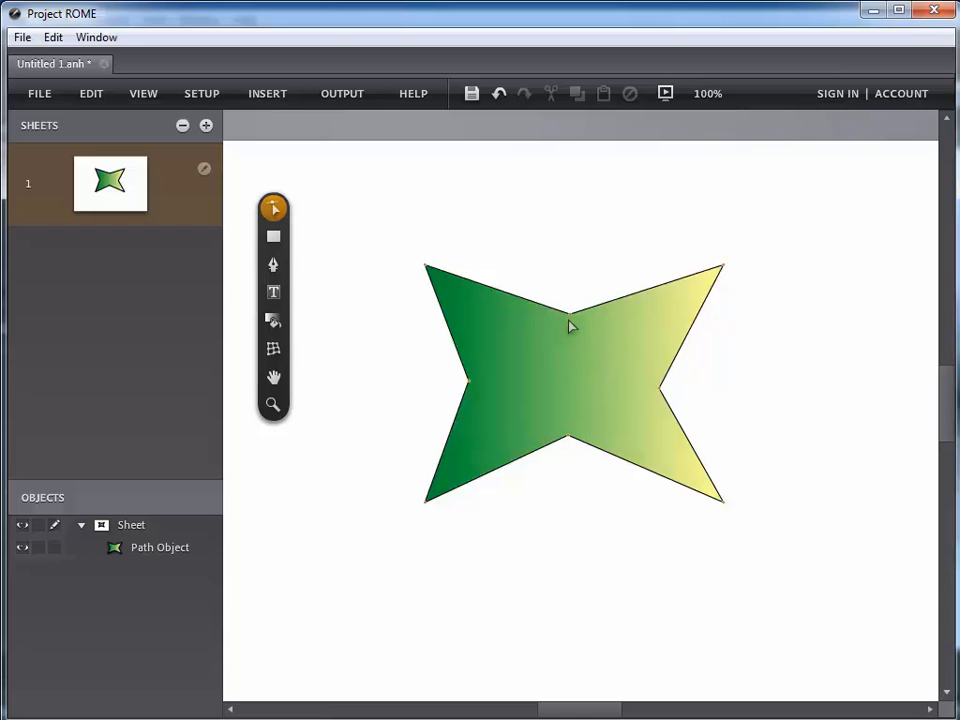
pyautogui.moveTo(571, 314); pyautogui.dragTo(561, 252)
pyautogui.moveTo(560, 328)
pyautogui.mouseDown()
pyautogui.moveTo(562, 342)
pyautogui.moveTo(557, 235)
pyautogui.moveTo(570, 332)
pyautogui.moveTo(566, 256)
pyautogui.moveTo(562, 343)
pyautogui.mouseUp()
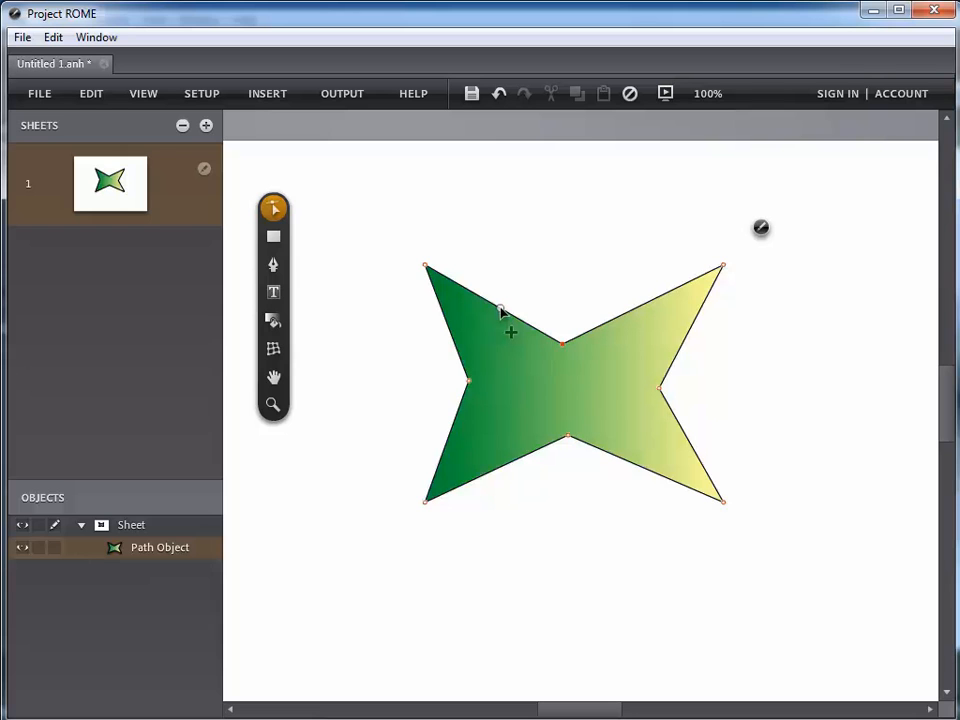
# - Add anchor points along the star's upper and right edges and pull them into a spike, a bent arm and an outward corner
pyautogui.moveTo(502, 313)
pyautogui.mouseDown()
pyautogui.moveTo(529, 257)
pyautogui.moveTo(484, 289)
pyautogui.moveTo(490, 311)
pyautogui.mouseUp()
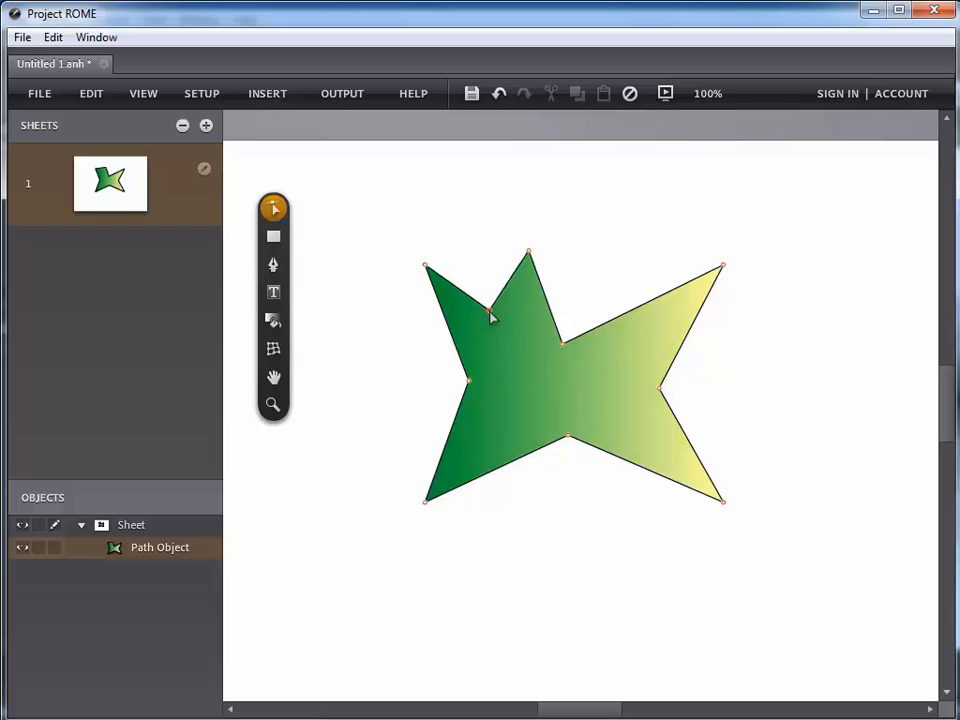
pyautogui.moveTo(551, 317); pyautogui.dragTo(518, 318)
pyautogui.moveTo(621, 321); pyautogui.dragTo(644, 283)
pyautogui.moveTo(687, 334); pyautogui.dragTo(669, 308)
pyautogui.moveTo(686, 439); pyautogui.dragTo(730, 407)
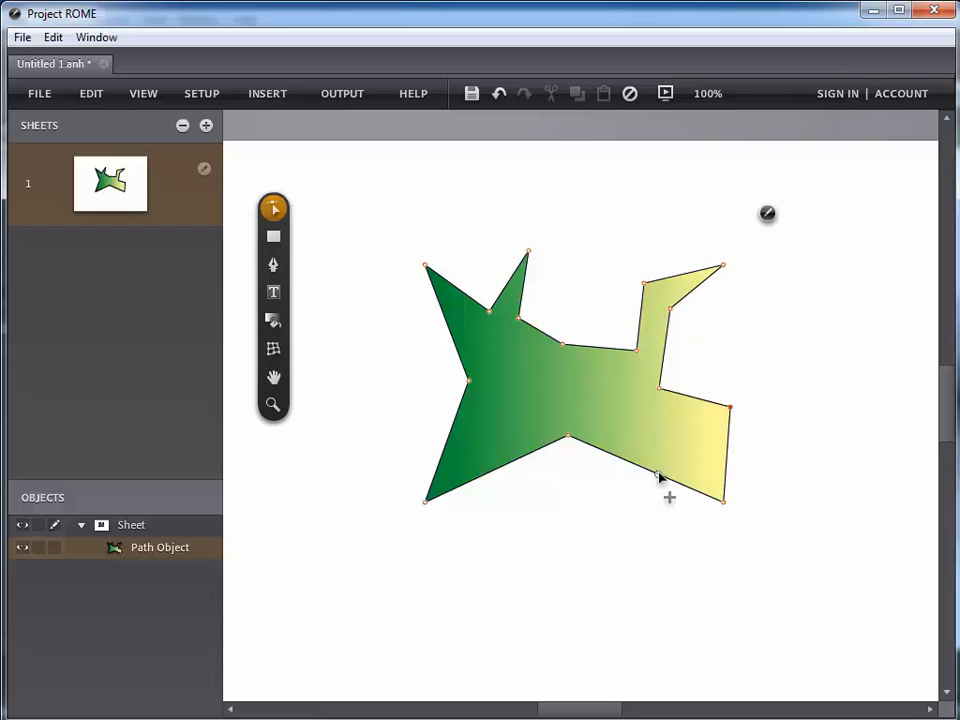
# - Add anchor points along the shape's lower and lower-left edges and reposition them to form jagged, leg-like points
pyautogui.moveTo(659, 478); pyautogui.dragTo(687, 435)
pyautogui.moveTo(615, 438); pyautogui.dragTo(616, 490)
pyautogui.moveTo(497, 471)
pyautogui.mouseDown()
pyautogui.moveTo(522, 511)
pyautogui.moveTo(498, 468)
pyautogui.mouseUp()
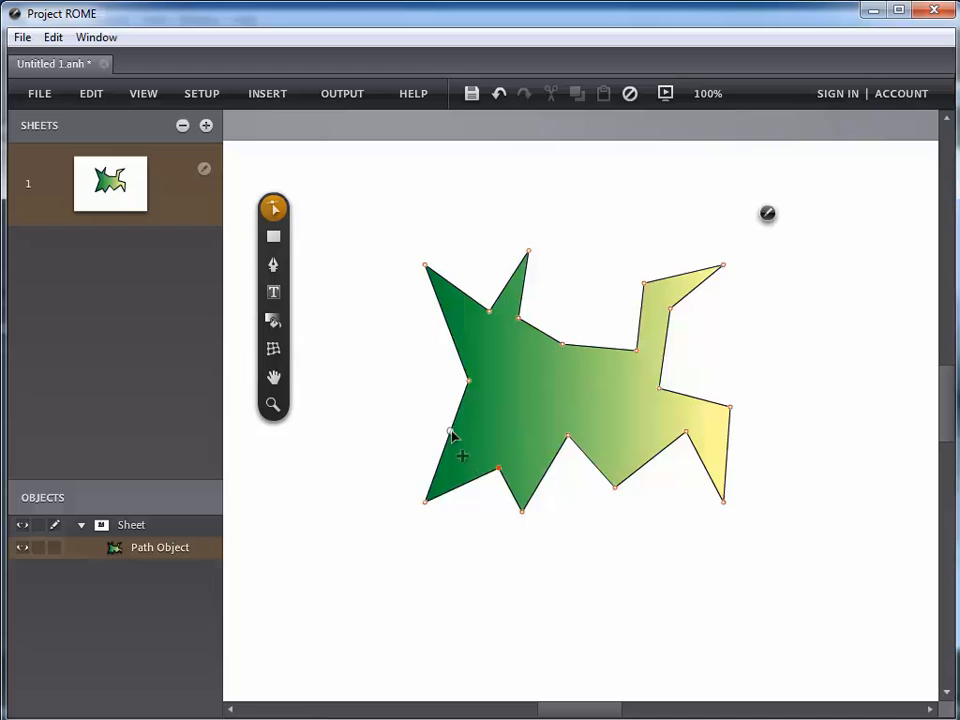
pyautogui.moveTo(450, 432); pyautogui.dragTo(475, 441)
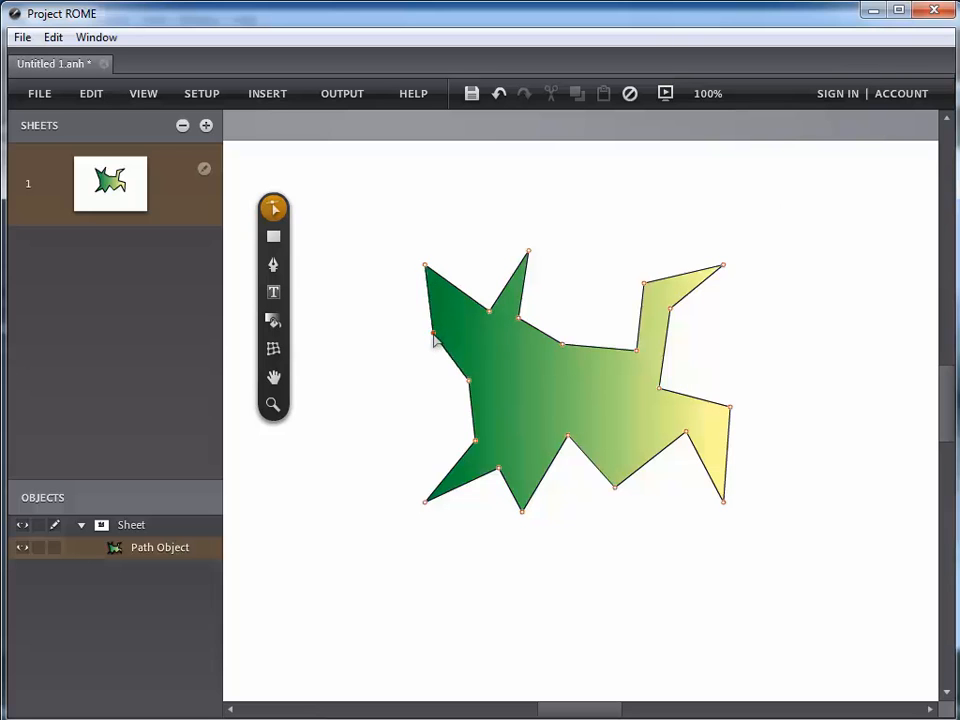
# - Reshape the left side and upper edge with further anchor points, forming two inward notches and an outward spike on the left
pyautogui.moveTo(452, 338); pyautogui.dragTo(469, 335)
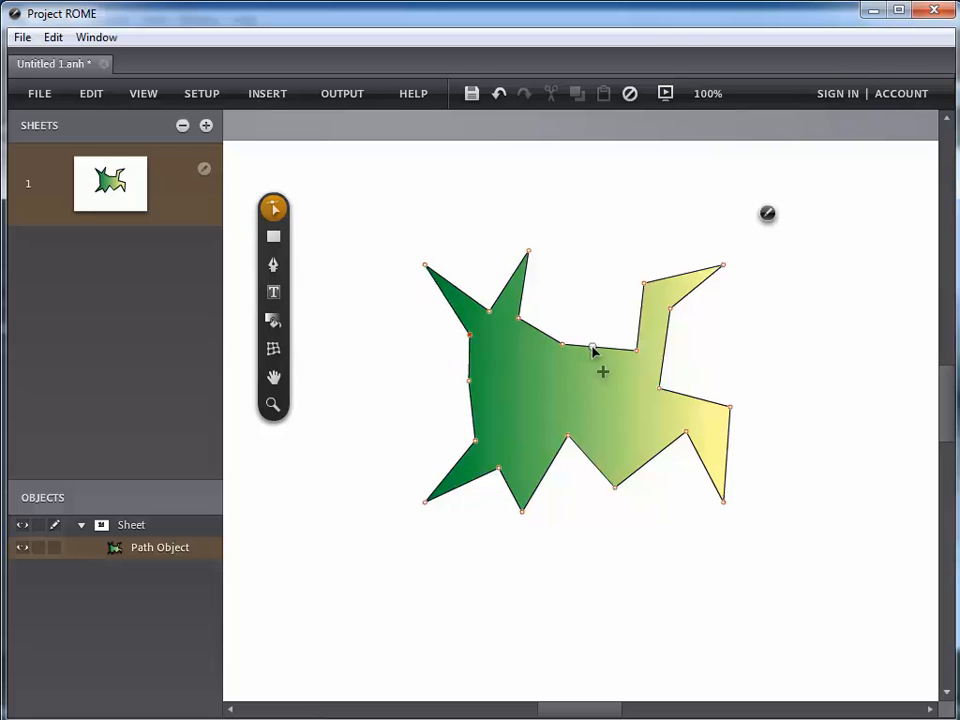
pyautogui.moveTo(598, 351); pyautogui.dragTo(590, 376)
pyautogui.moveTo(470, 415); pyautogui.dragTo(516, 401)
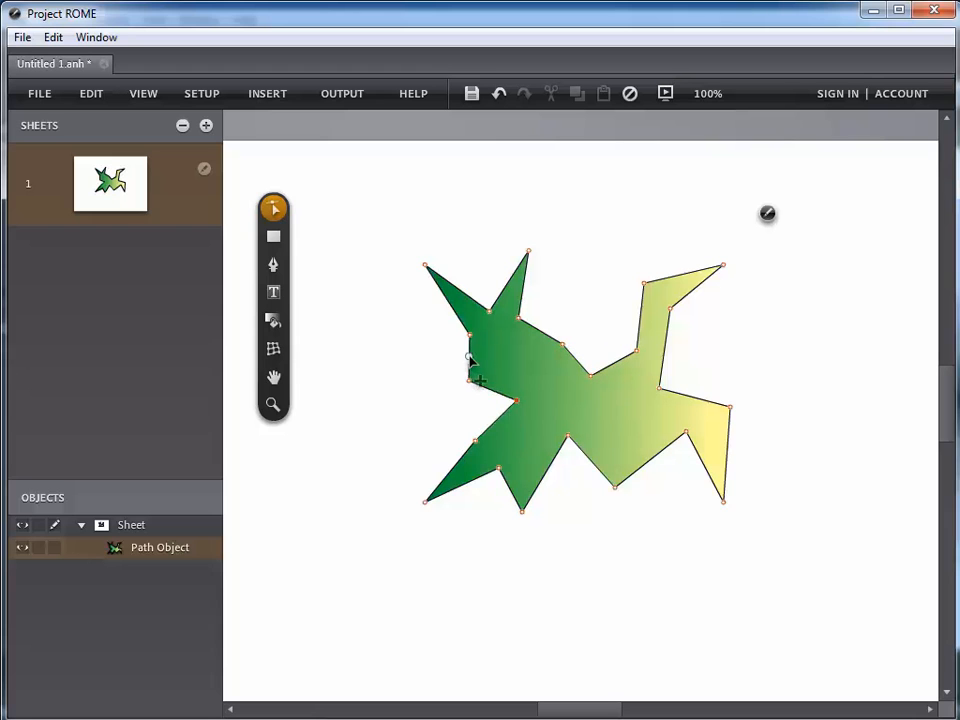
pyautogui.moveTo(469, 356); pyautogui.dragTo(422, 349)
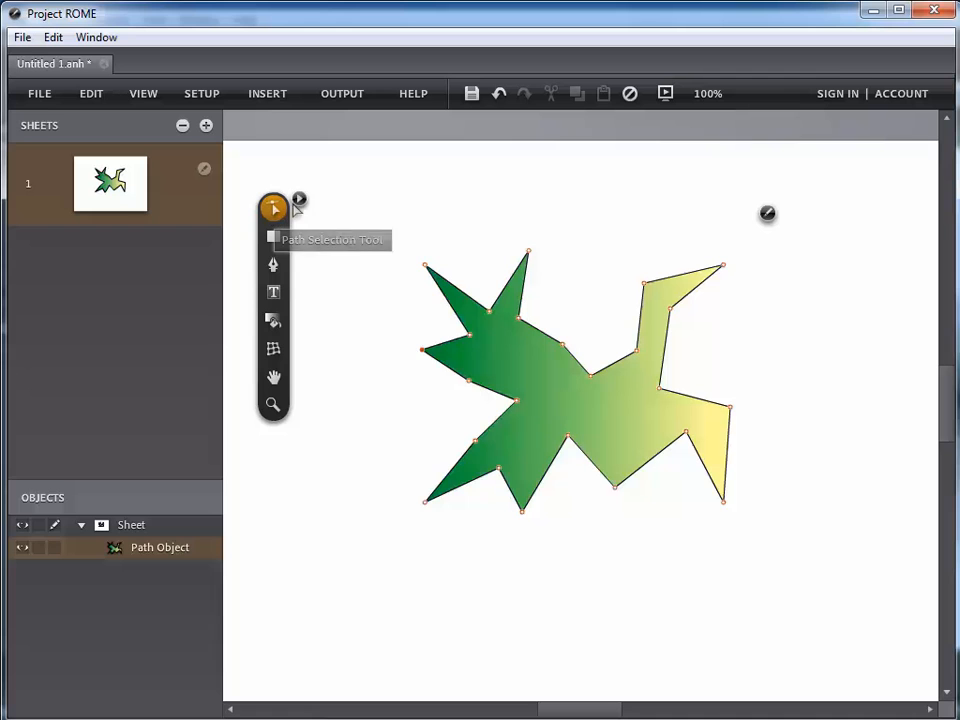
pyautogui.click(299, 199)
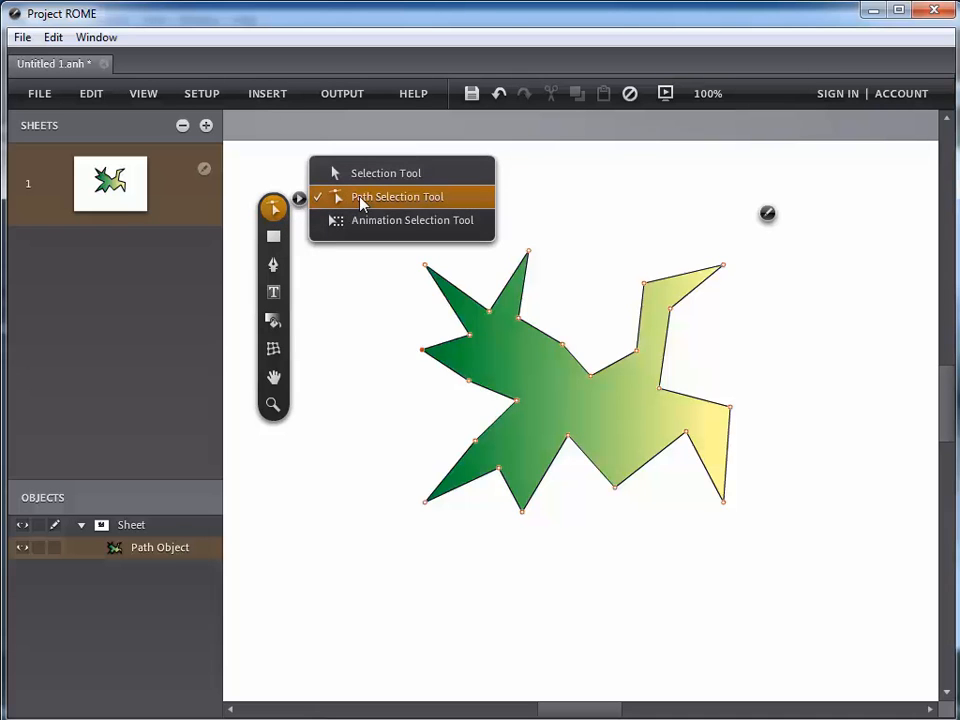
pyautogui.click(608, 243)
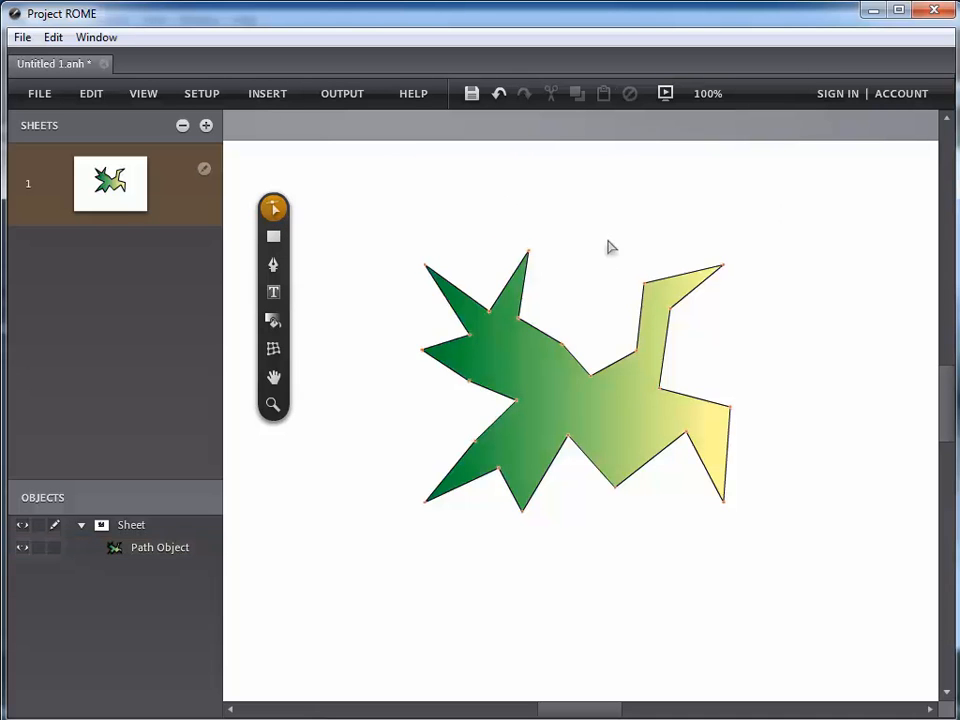
pyautogui.moveTo(356, 204); pyautogui.dragTo(609, 409)
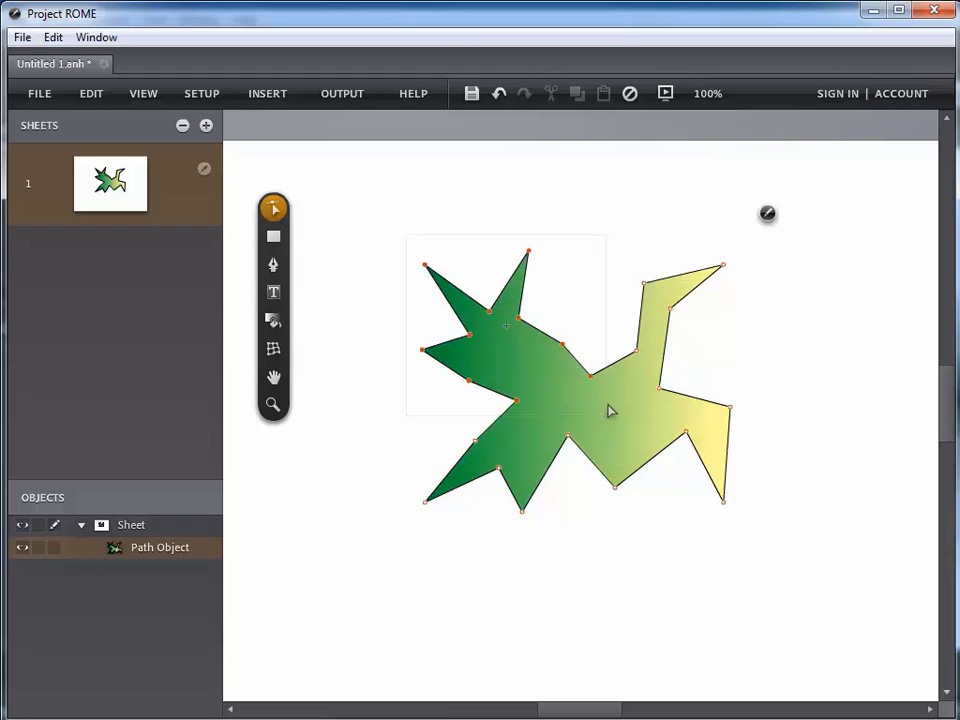
pyautogui.click(414, 240)
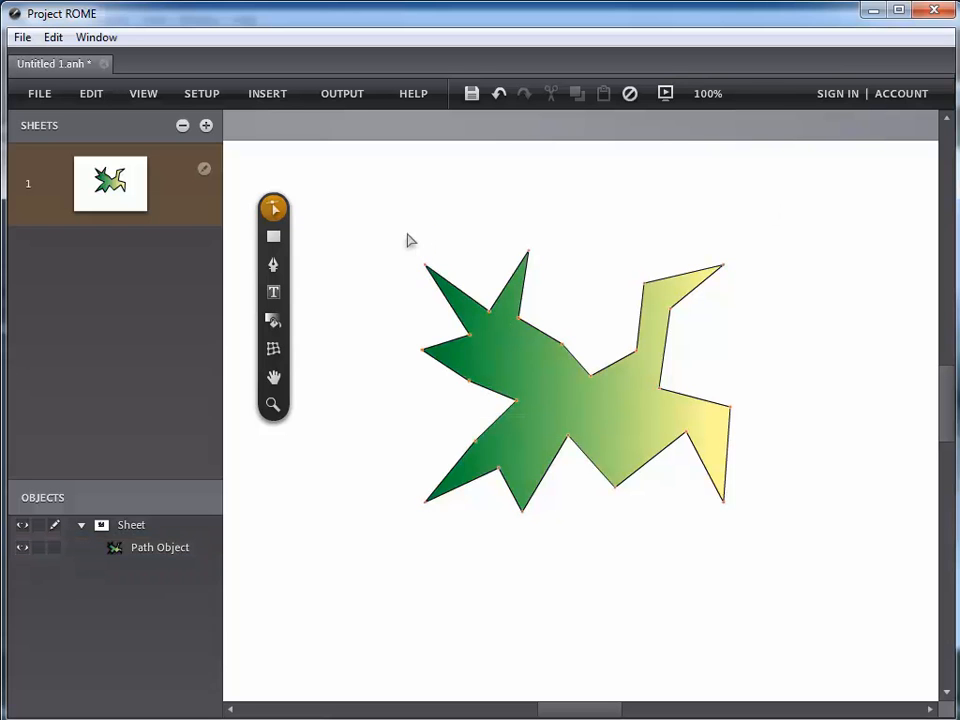
pyautogui.moveTo(372, 234); pyautogui.dragTo(600, 428)
pyautogui.moveTo(484, 344); pyautogui.dragTo(445, 302)
pyautogui.moveTo(354, 216); pyautogui.dragTo(597, 442)
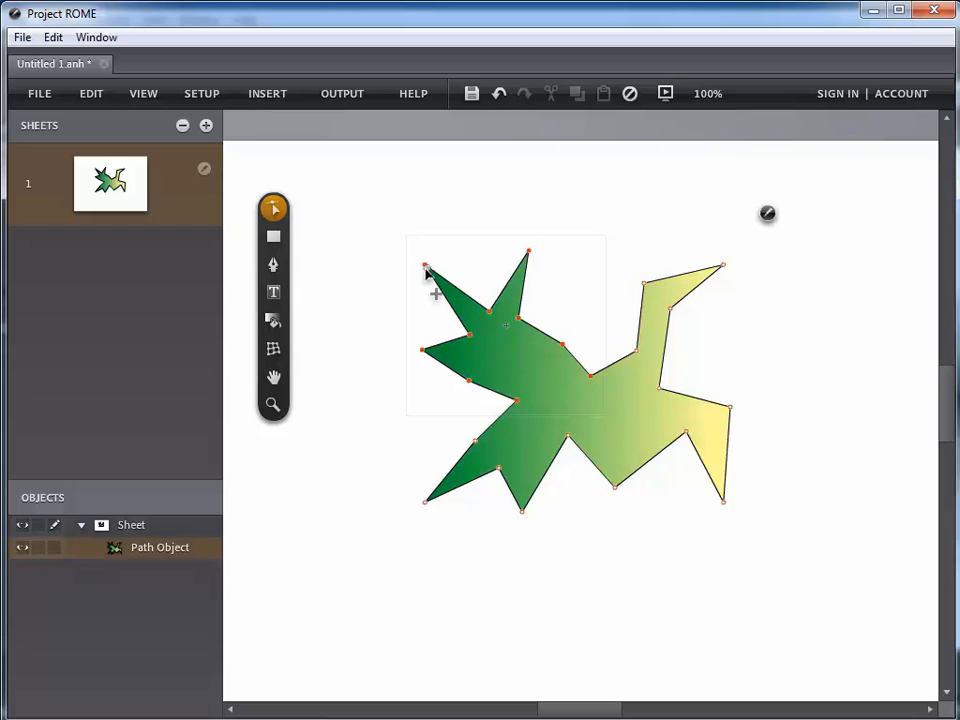
# - Add an anchor point below the upper-left tip, and make the group of upper-left anchor points narrower and taller
pyautogui.moveTo(434, 278); pyautogui.dragTo(425, 293)
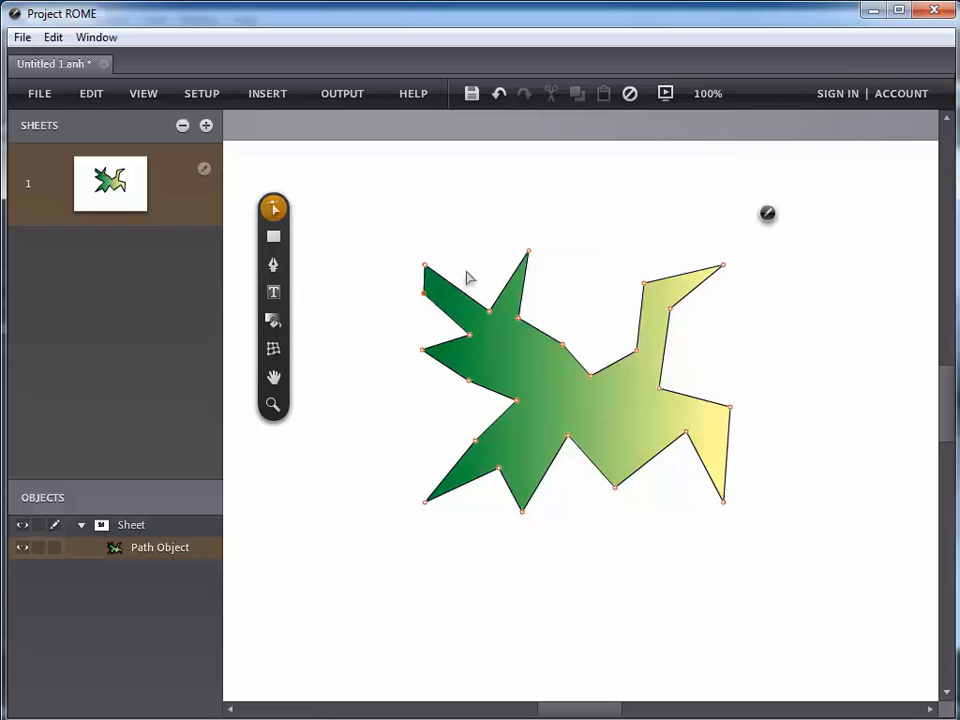
pyautogui.moveTo(368, 226); pyautogui.dragTo(567, 401)
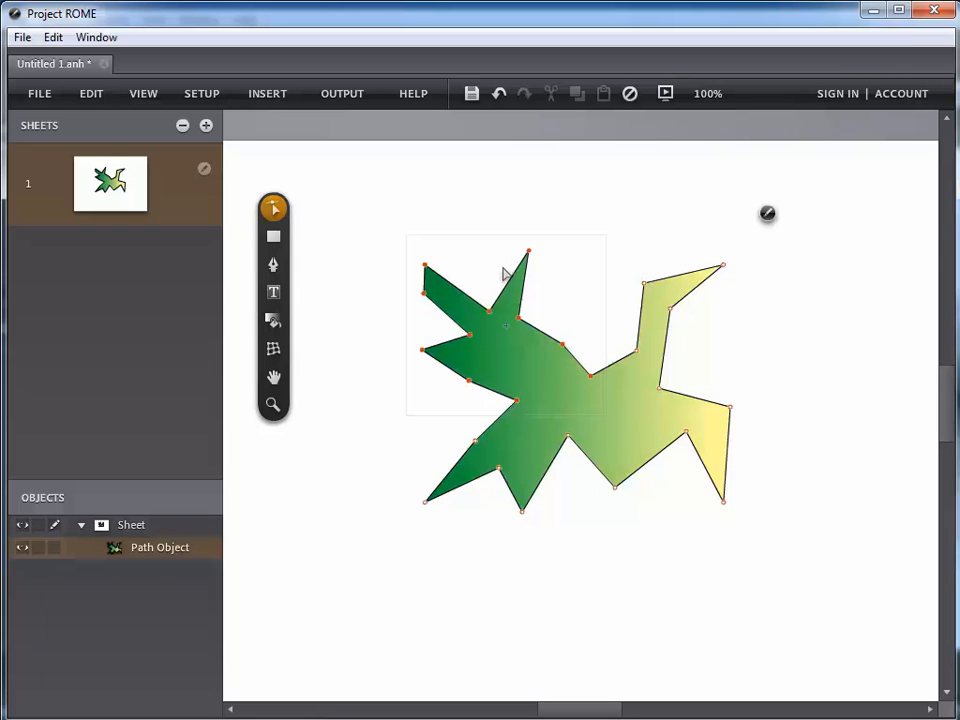
pyautogui.moveTo(507, 235)
pyautogui.mouseDown()
pyautogui.moveTo(553, 266)
pyautogui.moveTo(549, 317)
pyautogui.moveTo(521, 266)
pyautogui.moveTo(519, 211)
pyautogui.moveTo(536, 304)
pyautogui.moveTo(527, 219)
pyautogui.moveTo(534, 298)
pyautogui.moveTo(538, 216)
pyautogui.moveTo(537, 291)
pyautogui.moveTo(520, 245)
pyautogui.mouseUp()
pyautogui.moveTo(407, 424)
pyautogui.mouseDown()
pyautogui.moveTo(345, 426)
pyautogui.moveTo(417, 435)
pyautogui.mouseUp()
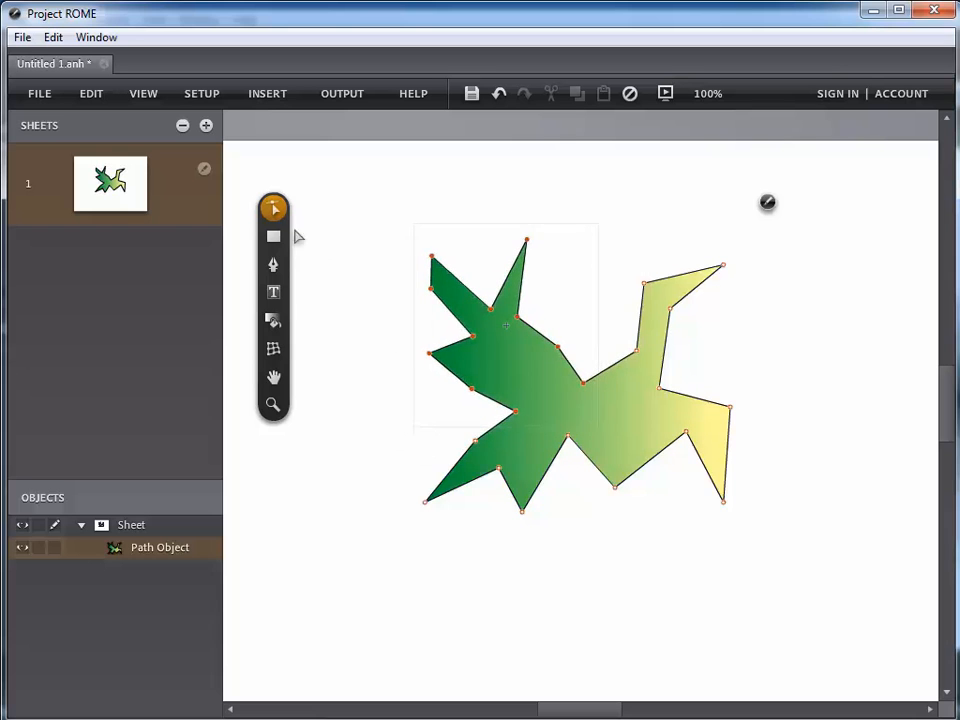
# - Select all anchor points in the left half of the shape and rotate them slightly counterclockwise as a group
pyautogui.moveTo(385, 208); pyautogui.dragTo(595, 552)
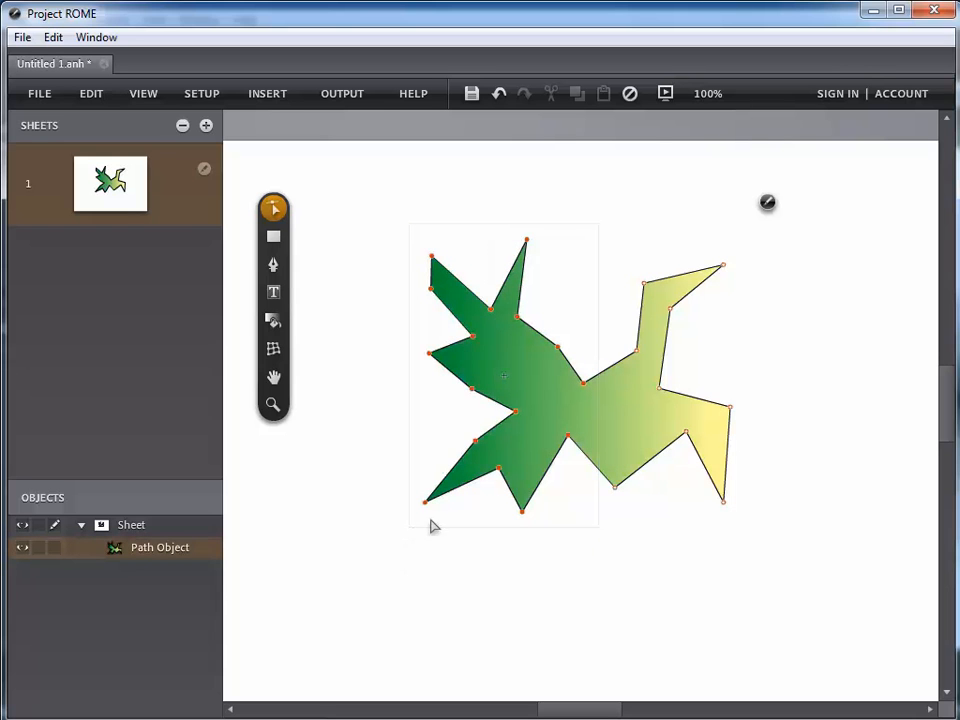
pyautogui.moveTo(405, 551)
pyautogui.mouseDown()
pyautogui.moveTo(390, 475)
pyautogui.moveTo(369, 476)
pyautogui.moveTo(392, 555)
pyautogui.moveTo(470, 600)
pyautogui.moveTo(382, 560)
pyautogui.moveTo(349, 512)
pyautogui.moveTo(430, 578)
pyautogui.moveTo(405, 572)
pyautogui.moveTo(364, 536)
pyautogui.moveTo(393, 563)
pyautogui.moveTo(360, 516)
pyautogui.moveTo(398, 560)
pyautogui.mouseUp()
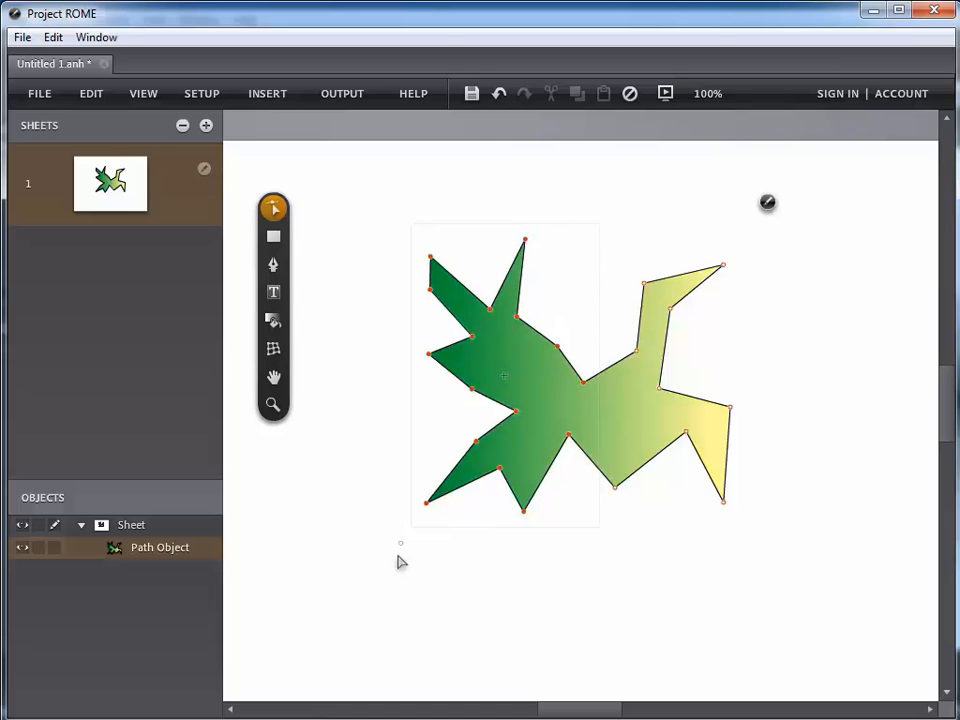